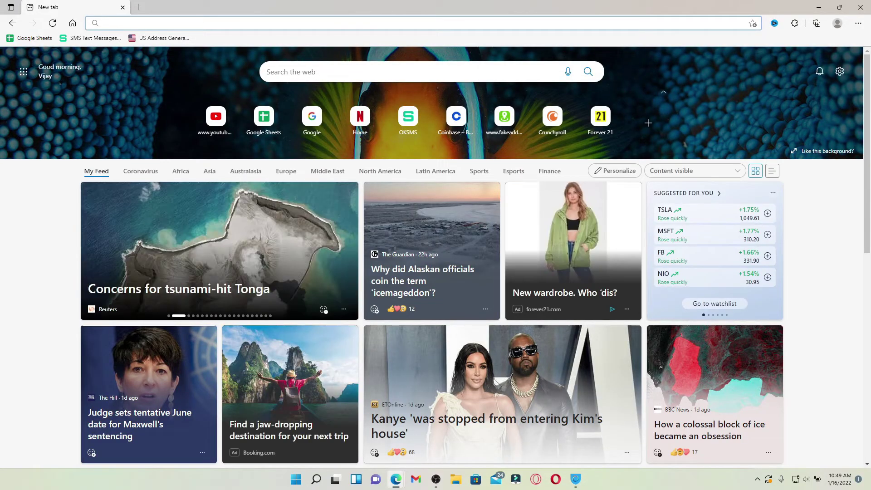
text(id.starbucks.com)
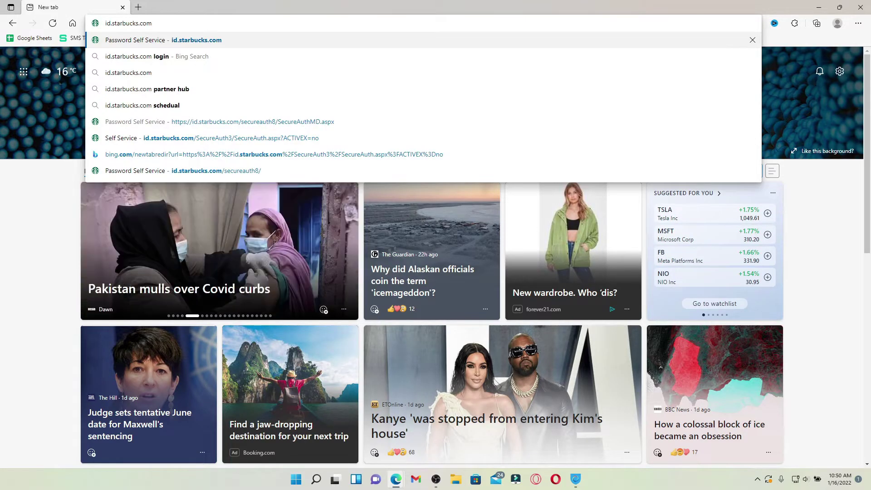
Load the Starbucks Password Self Service page at id.starbucks.com
key(Return)
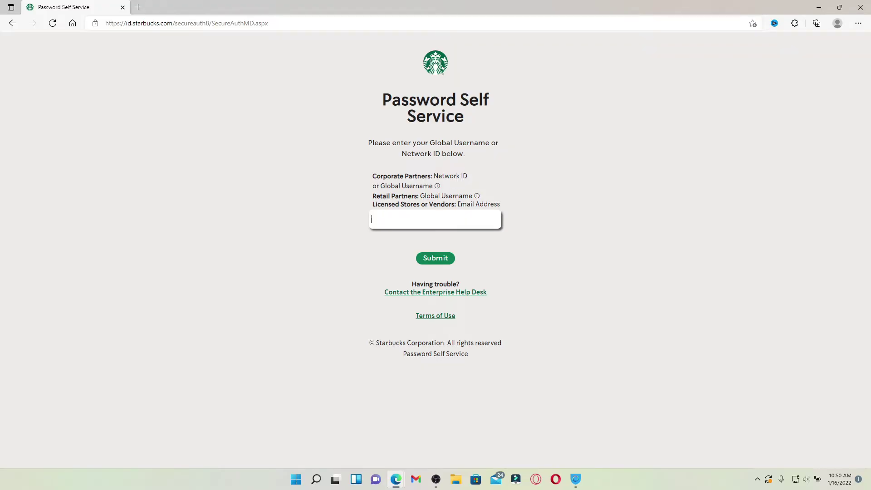
text(rupad)
text(ulal123)
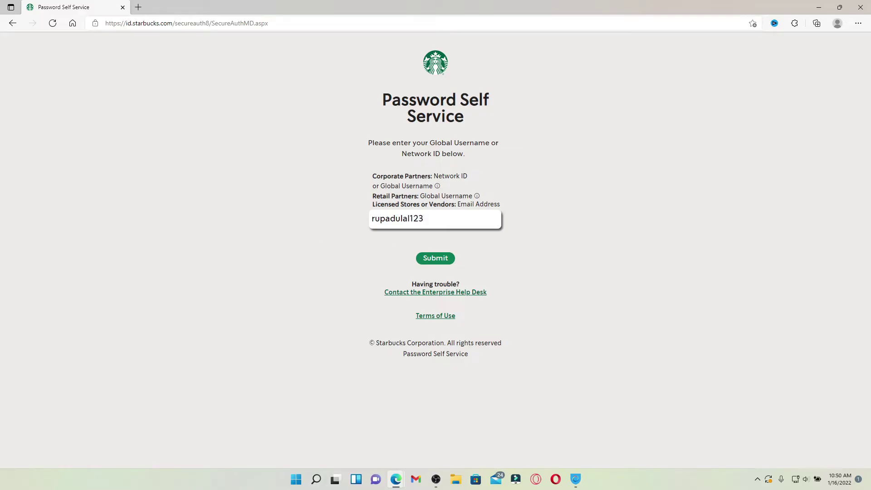